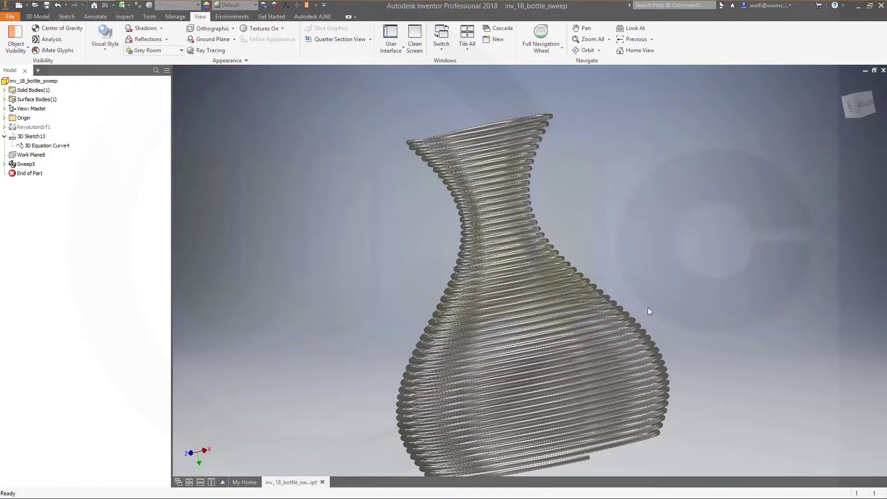
Step: Orbit and zoom the finished coiled bottle model to view it shaded from another angle
middle_click_drag(647, 307, 685, 443, "shift")
scroll(705, 323, "up", 3)
scroll(703, 308, "down", 2)
mouse_move(694, 327)
middle_mouse_down("shift")
mouse_move(636, 370)
mouse_move(656, 323)
mouse_move(661, 354)
middle_mouse_up("shift")
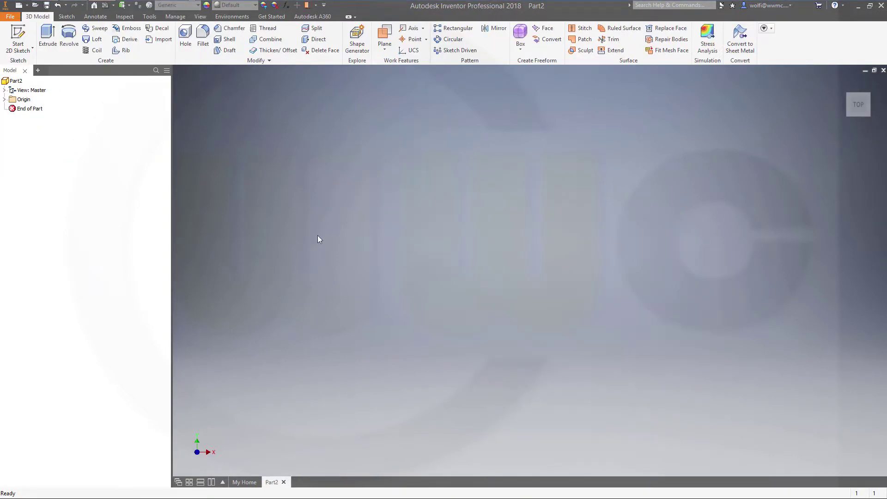
Step: Start a 3D sketch and begin an Equation Curve with x(t) reading cos(t)
left_click(32, 48)
left_click(33, 84)
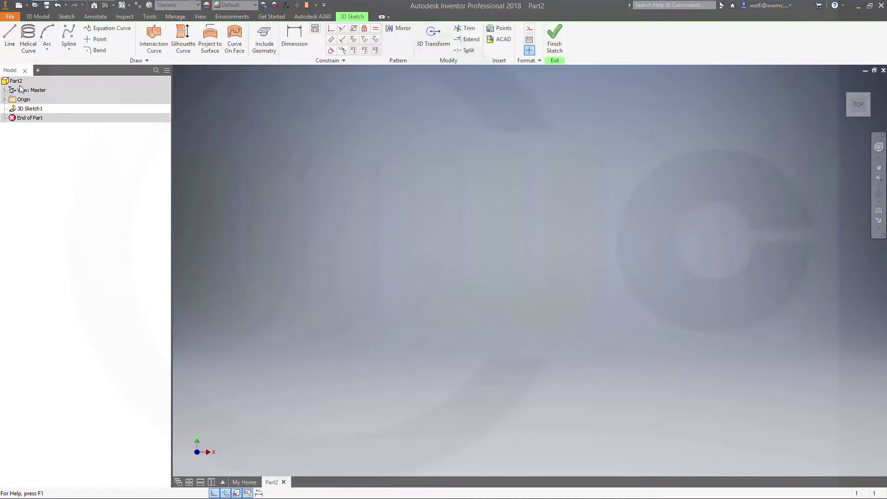
left_click(107, 29)
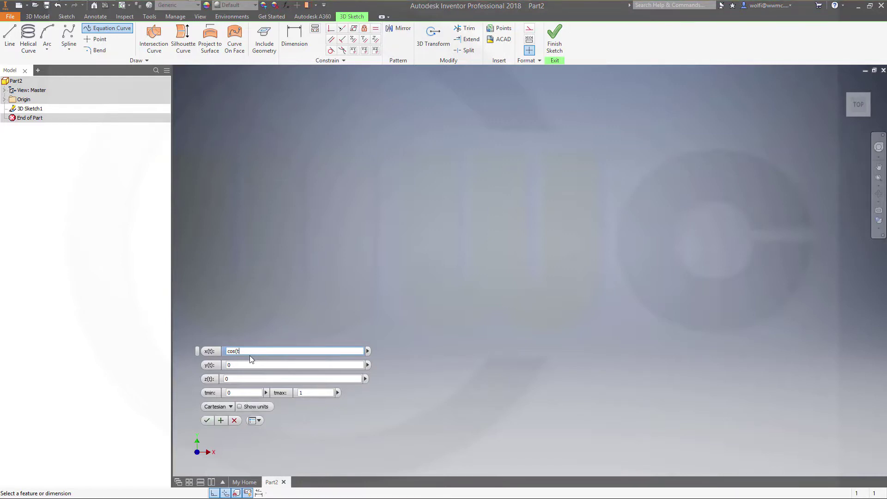
Step: Enter x(t)=cos(t*180), y(t)=t and z(t)=sin(t*180) and orbit the spiral preview
type("*180")
left_click(246, 365)
type("t")
key("Tab")
type("sin(t")
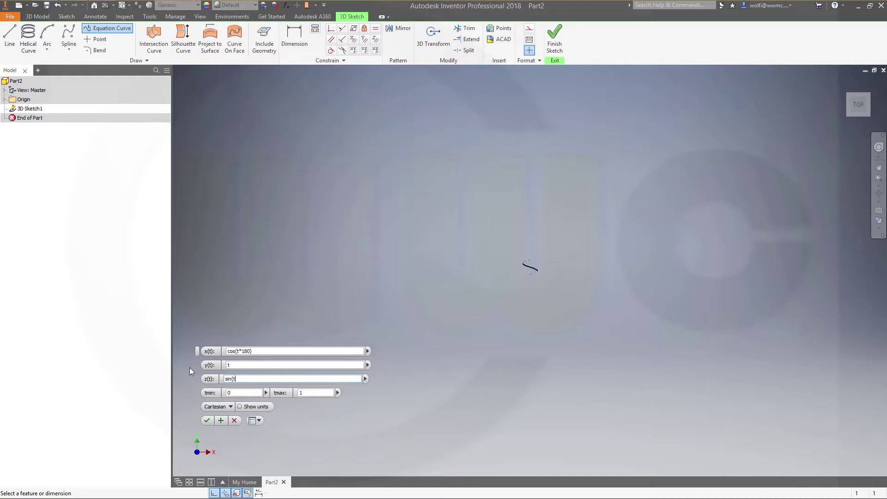
type("*180)")
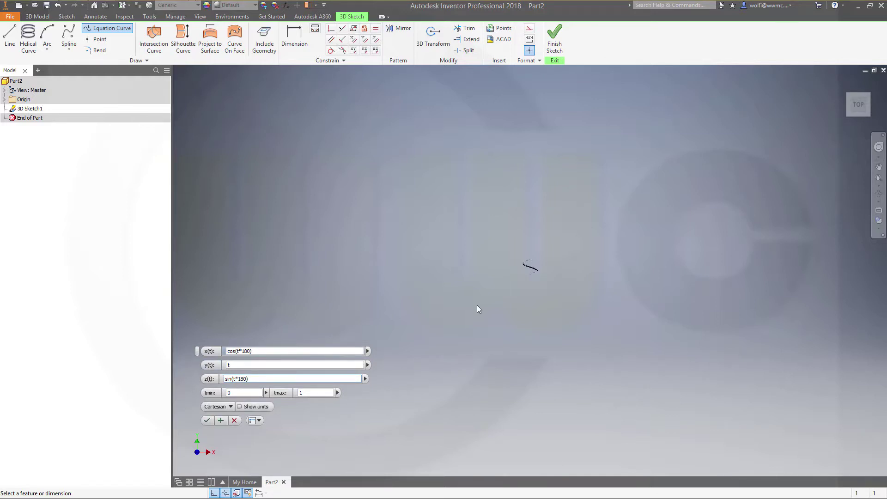
middle_click_drag(497, 268, 543, 282, "shift")
scroll(478, 323, "up", 3)
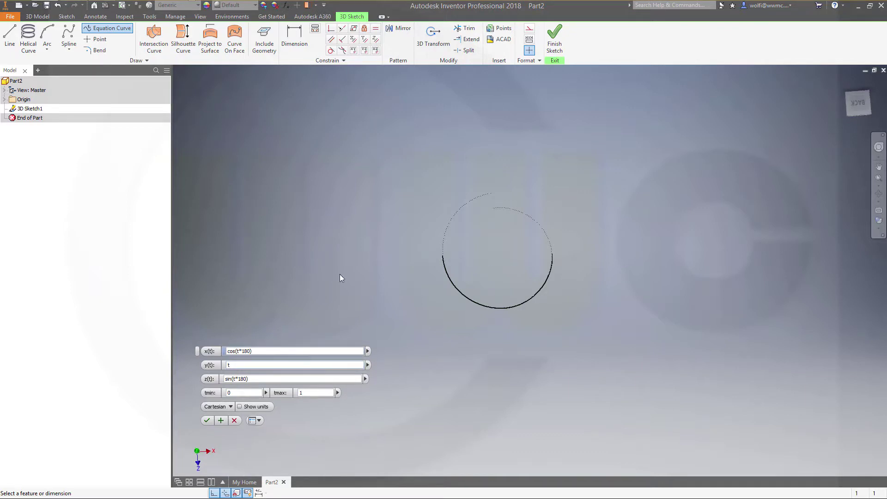
middle_click_drag(416, 317, 416, 294, "shift")
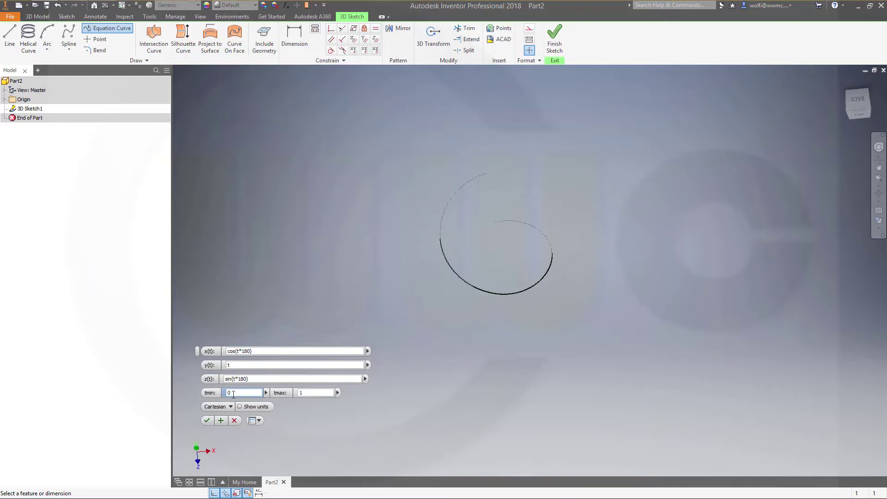
Step: Set tmax to 2 and view the resulting two-turn helix from the back
left_click(302, 393)
type("2")
key("Return")
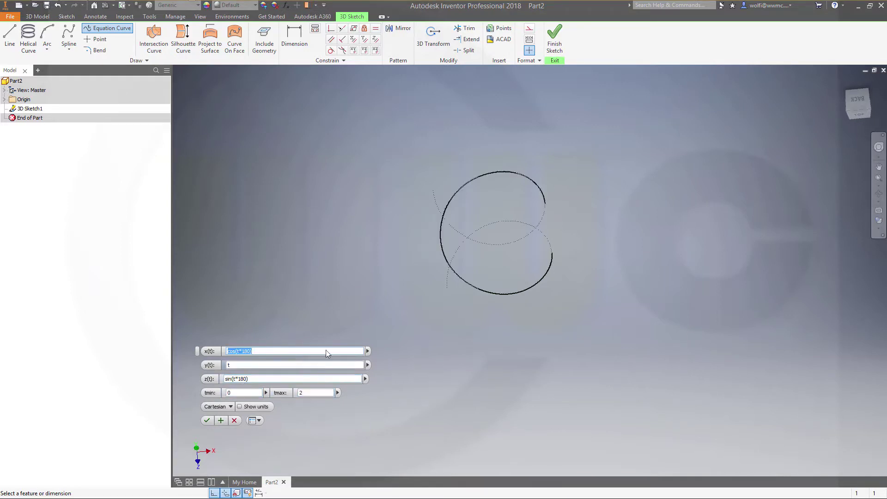
left_click(858, 101)
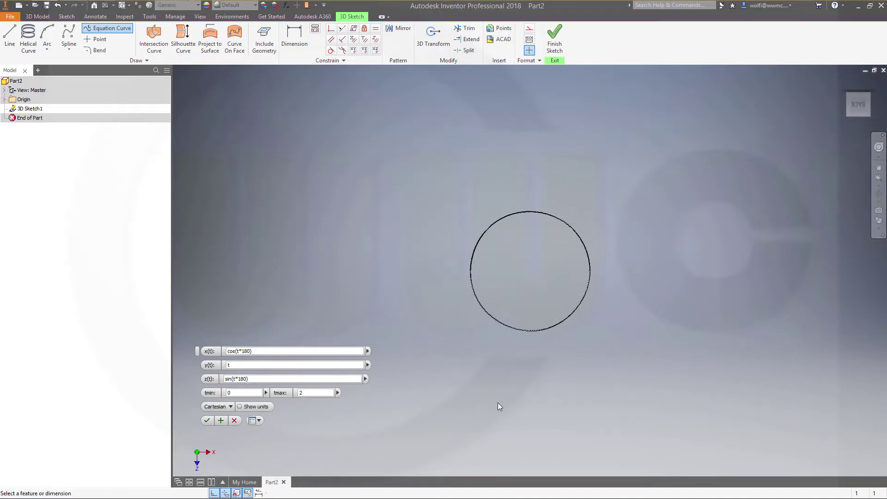
middle_click_drag(503, 400, 495, 367, "shift")
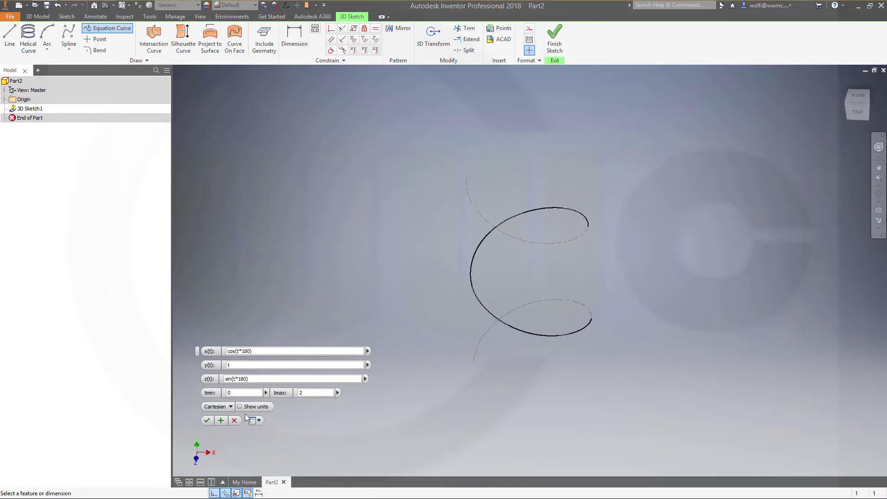
Step: Set the curve range from -8*PI to 24*PI and recentre the long helix column
left_click(231, 392)
type("-8")
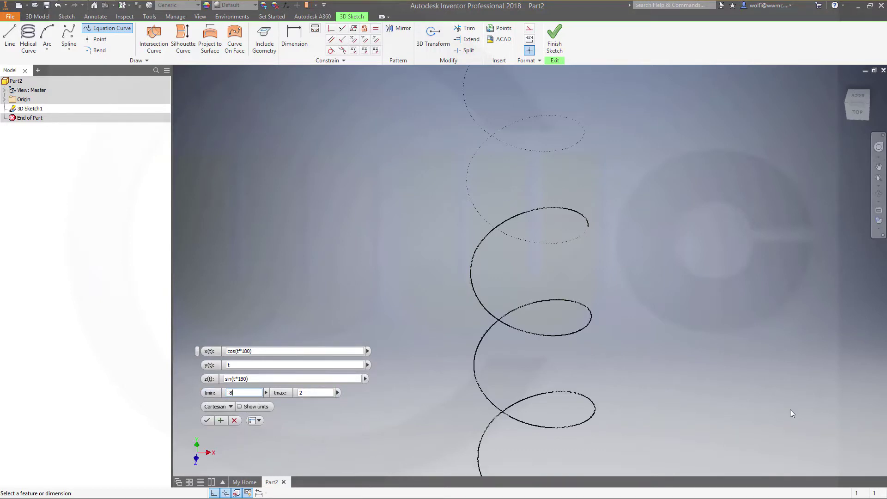
type("*PI")
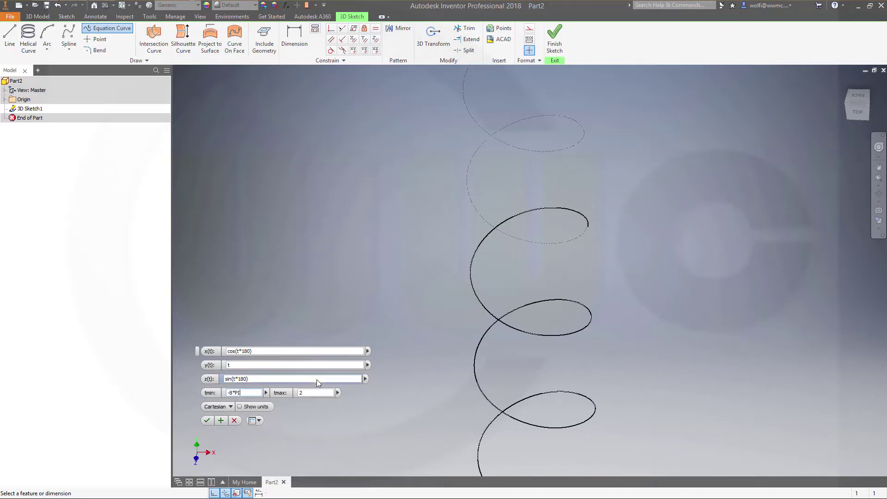
double_click(301, 392)
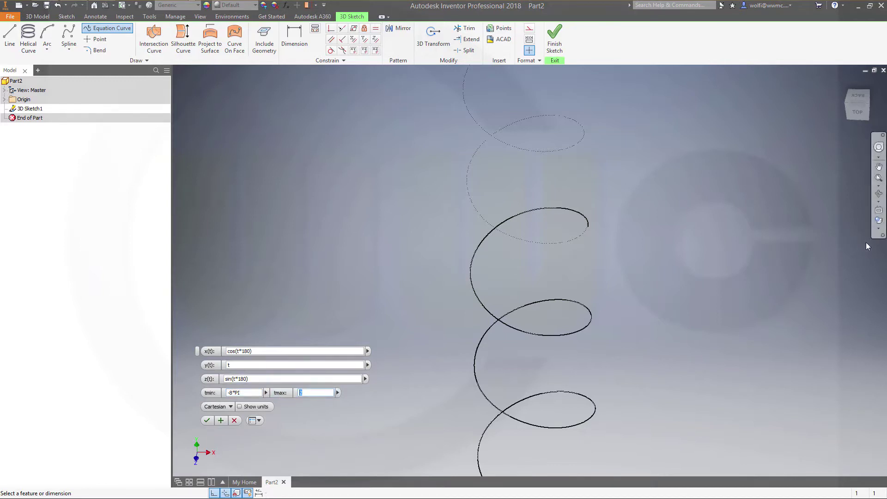
type("24")
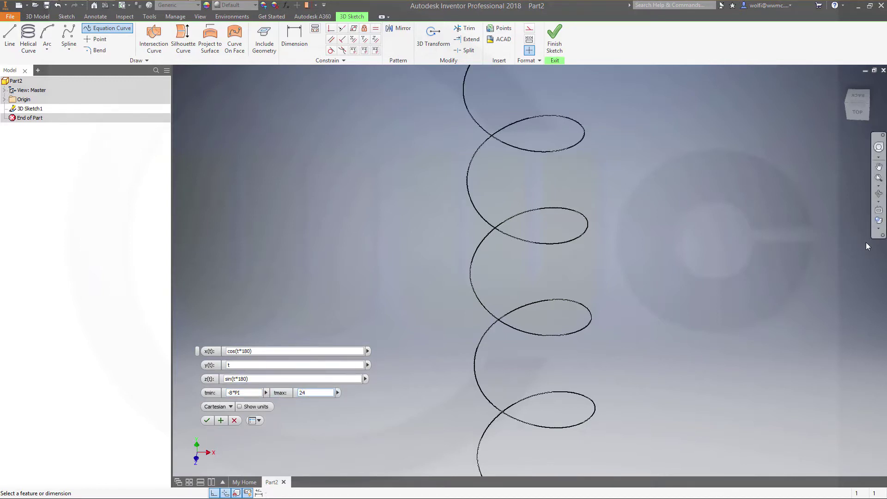
type("*PI")
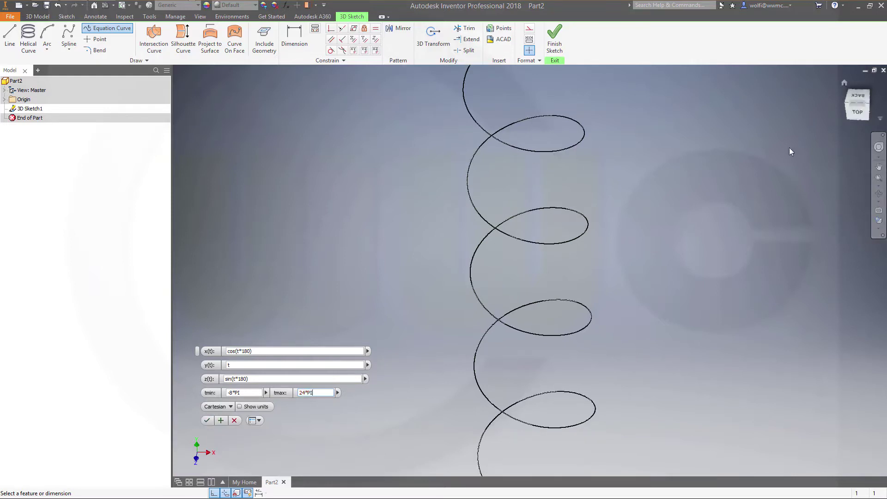
scroll(614, 219, "down", 8)
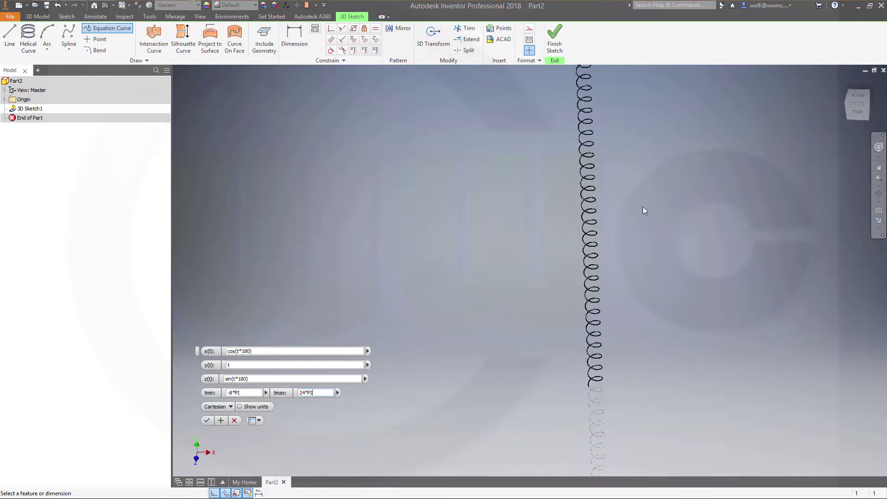
scroll(642, 208, "down", 4)
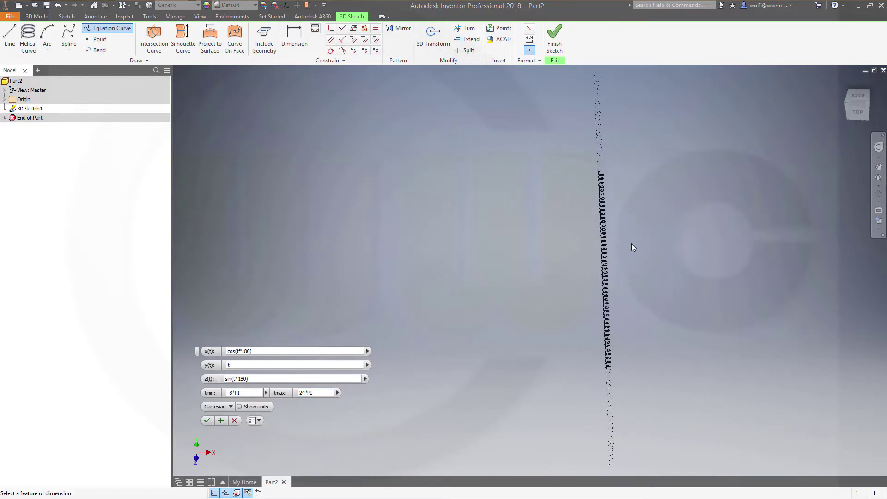
scroll(587, 238, "up", 2)
middle_click_drag(658, 247, 528, 223)
scroll(528, 223, "down", 2)
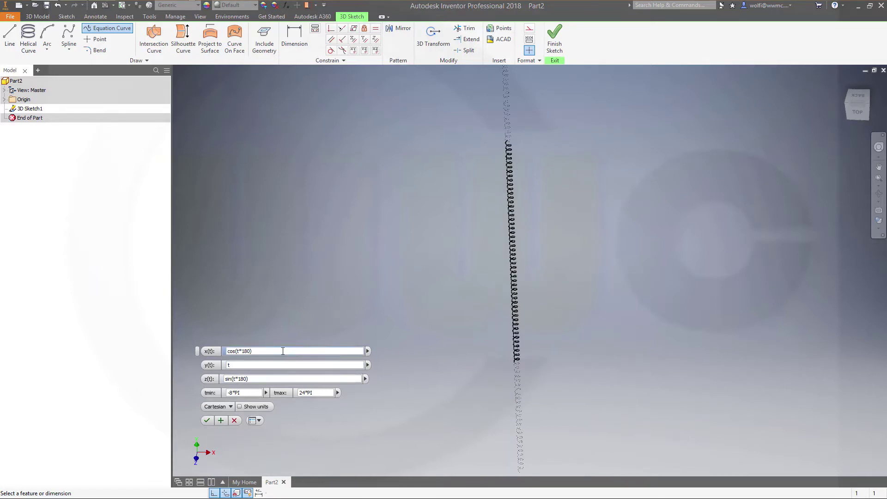
Step: Multiply x(t) and z(t) by 8*PI to widen the helix into a broad coil
type("*")
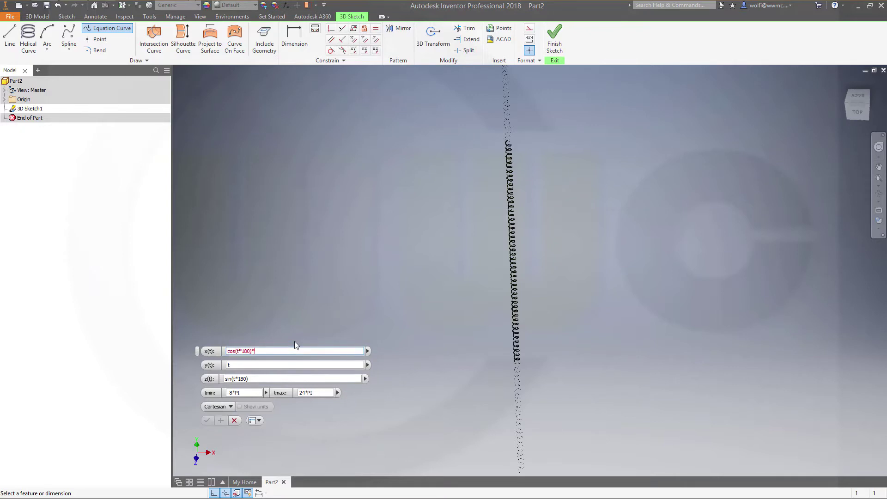
type("8")
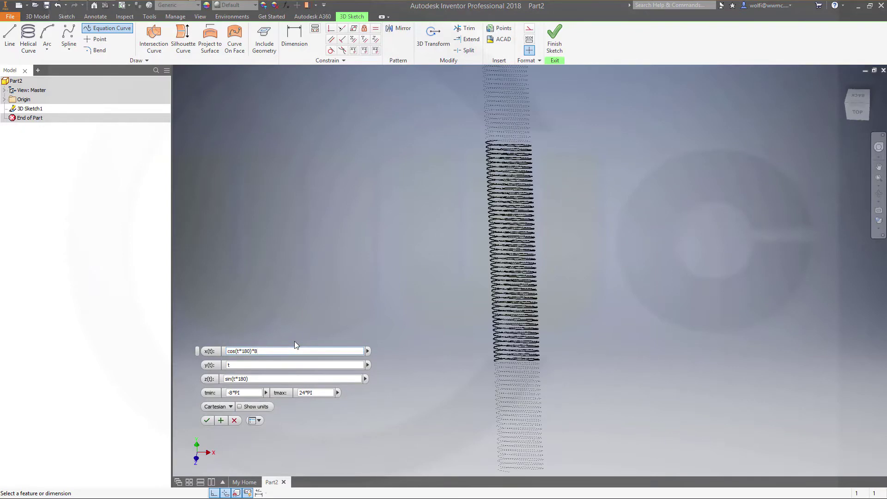
type("*PI")
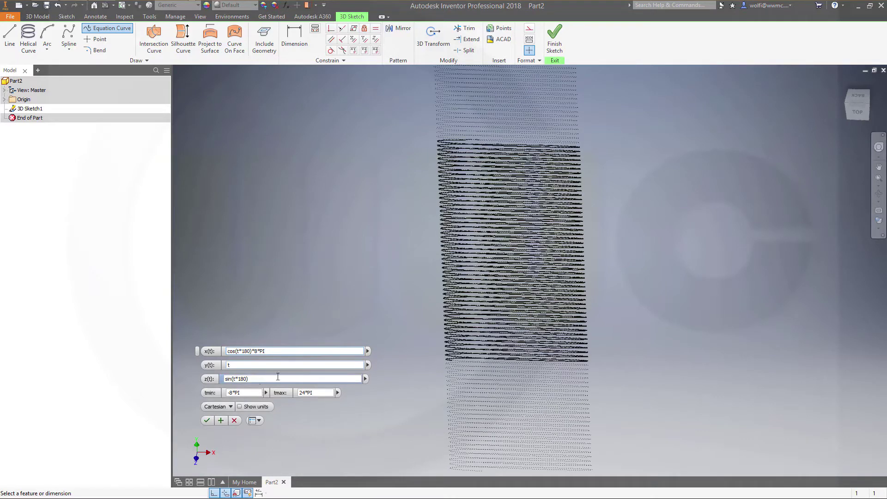
middle_click_drag(495, 268, 497, 296, "shift")
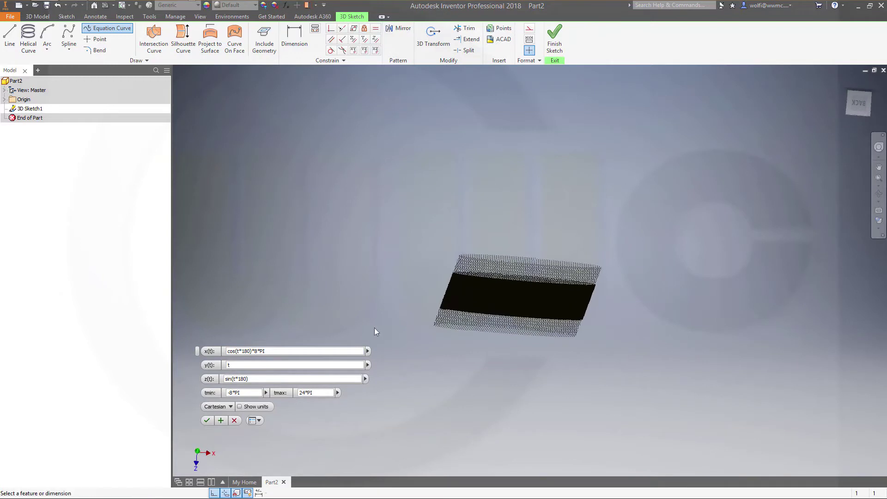
left_click(267, 378)
type("*8")
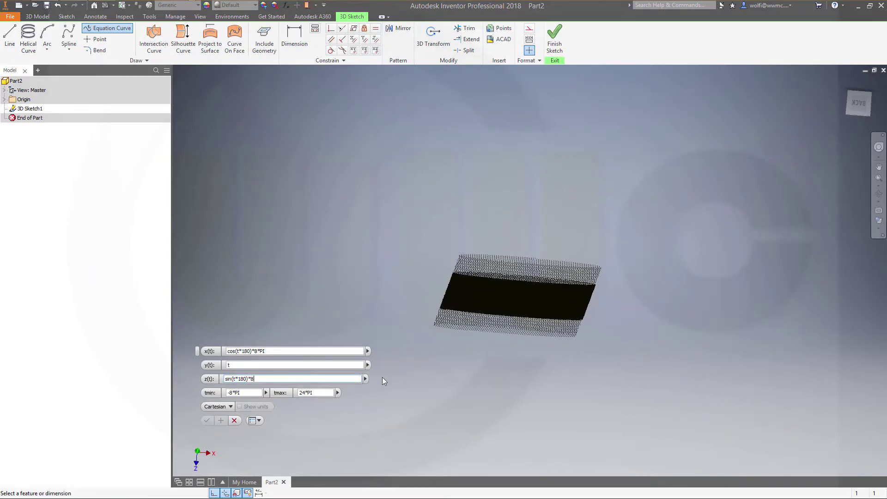
type("*PI")
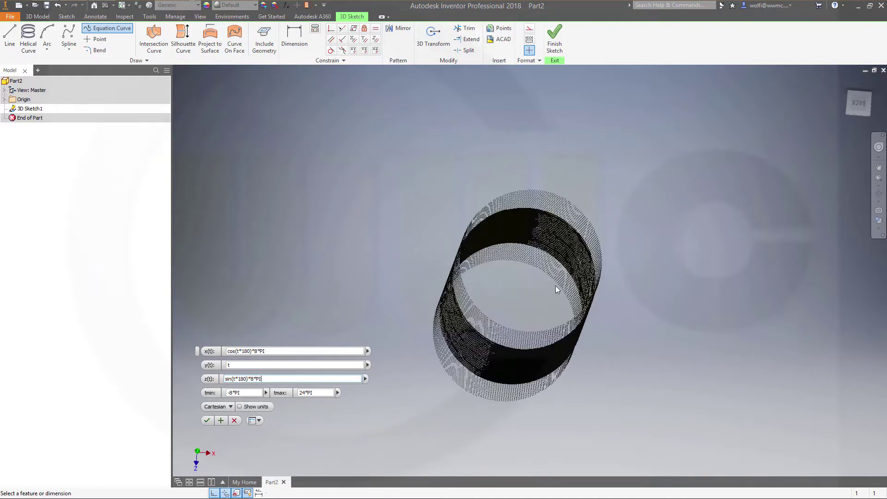
middle_click_drag(678, 378, 596, 361, "shift")
middle_click_drag(619, 264, 624, 296)
Step: Rewrite the x(t) multiplier as (8*PI-cos(t*PI)*15) to pinch the coil
middle_click_drag(550, 307, 574, 173, "shift")
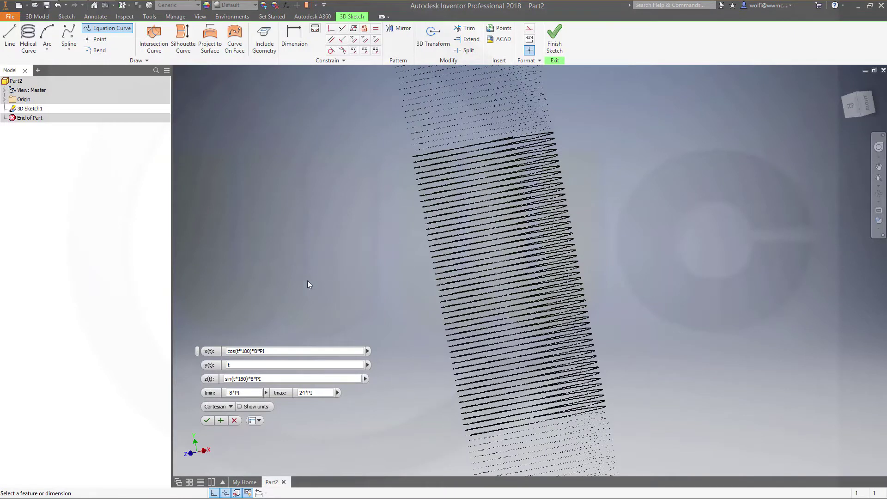
left_click(283, 351)
double_click(253, 352)
key("Right")
type("(")
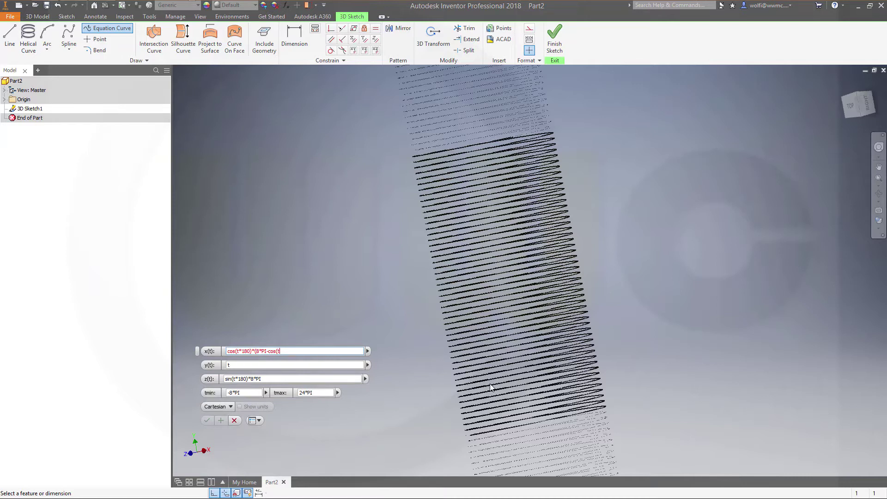
type("*")
type("PI")
type("156")
key("BackSpace")
type(")")
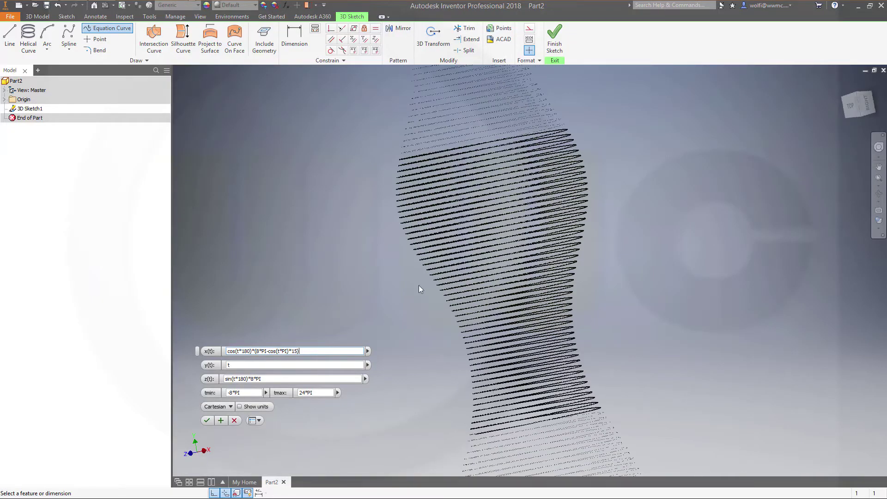
Step: Change z(t) to sin(t*180)*(8*PI-cos(t*PI)*15) to match x(t)
middle_click_drag(605, 321, 642, 358, "shift")
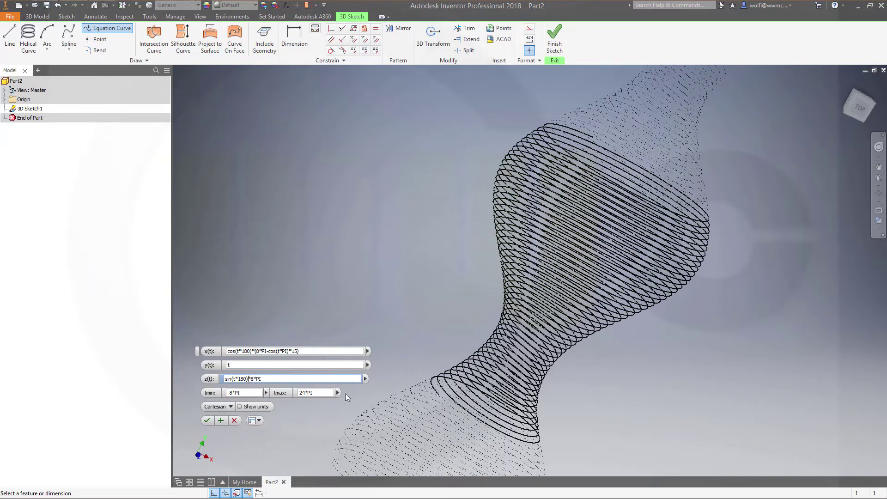
type("(8*PI")
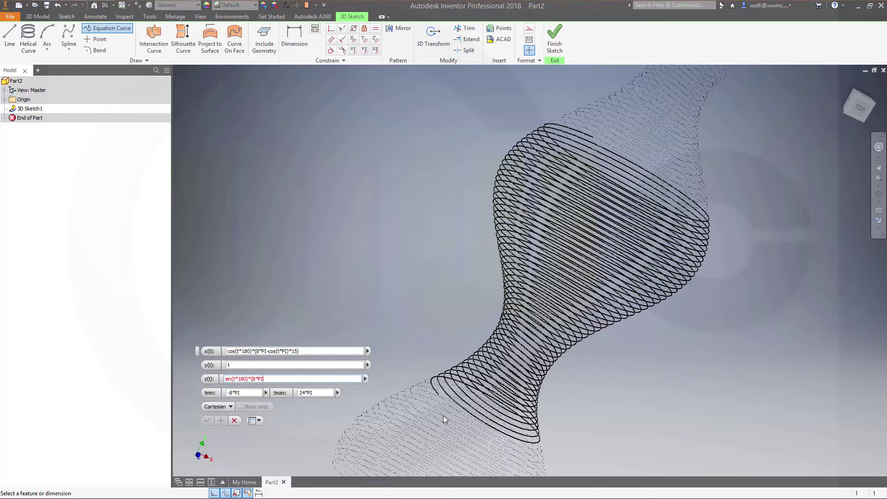
type("-cos(t*")
type("PI)*15")
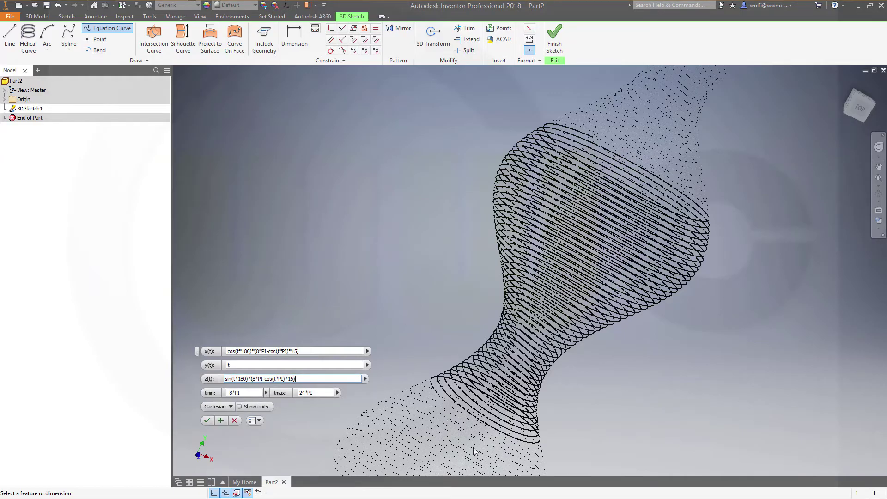
Step: Try a tmin of -24*PI and orbit to judge the longer vase preview
middle_click_drag(625, 343, 654, 287, "shift")
middle_click_drag(673, 210, 647, 245, "shift")
left_click(262, 391)
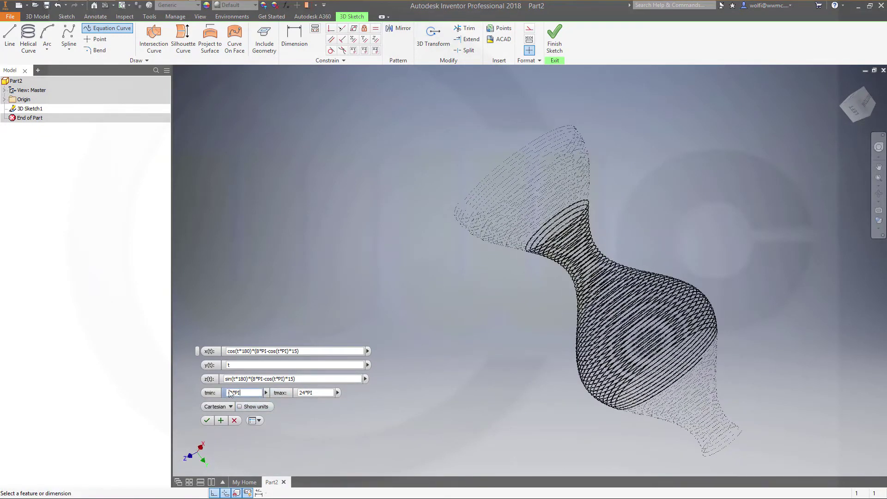
type("-24*PI")
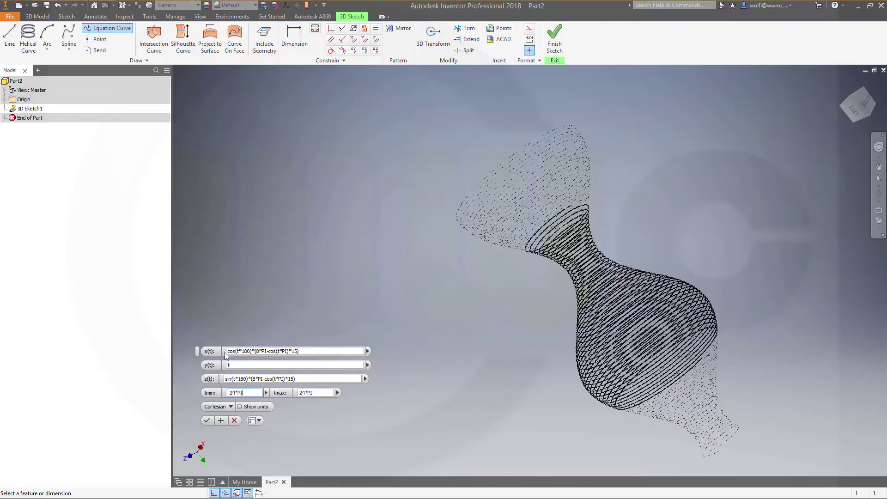
middle_click_drag(438, 322, 483, 320, "shift")
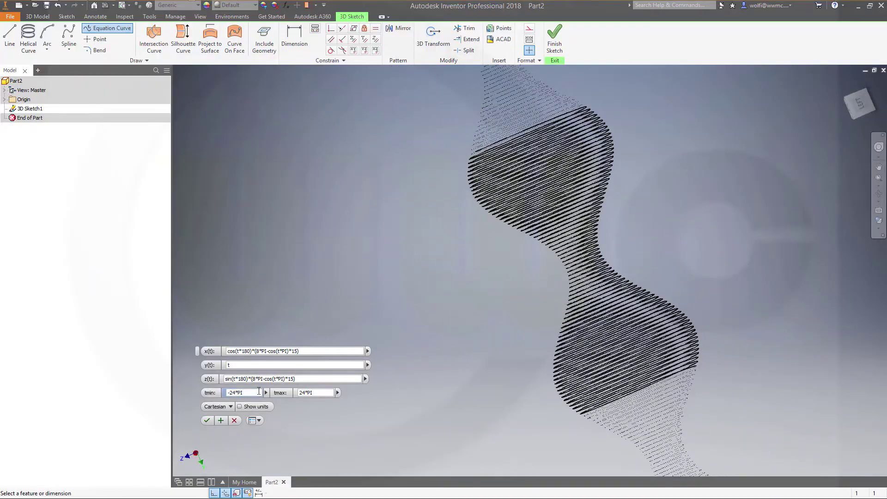
Step: Restore tmin to -8*PI and create the equation curve
left_click(243, 392)
type("-8*")
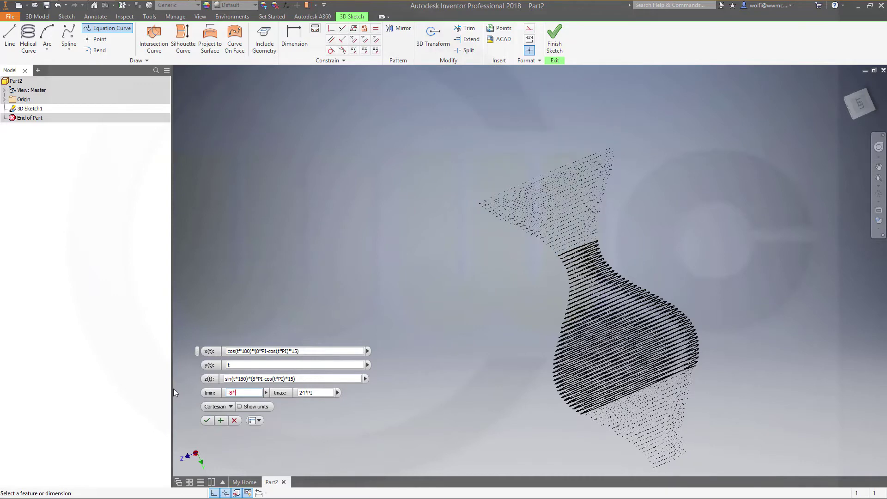
type("PI")
left_click(207, 420)
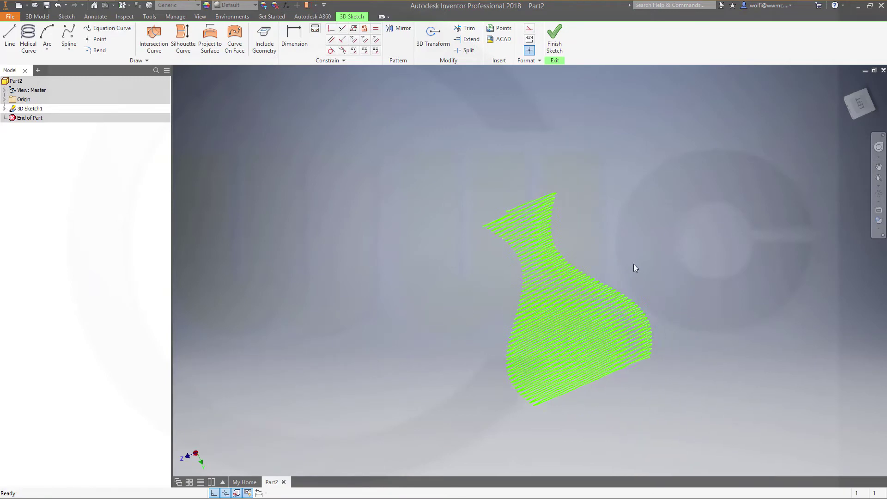
Step: Orbit the vase curve upright and finish the 3D sketch
middle_click_drag(629, 260, 598, 197, "shift")
scroll(494, 173, "down", 6)
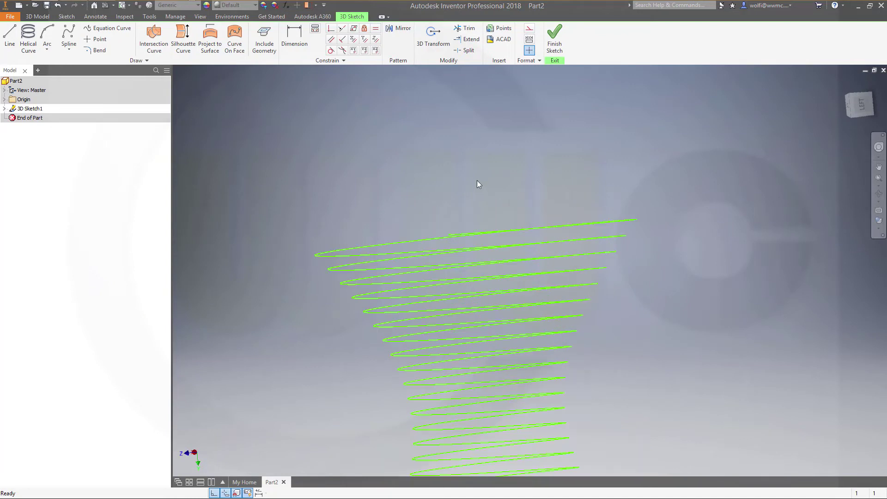
middle_click_drag(447, 165, 445, 160, "shift")
left_click(554, 39)
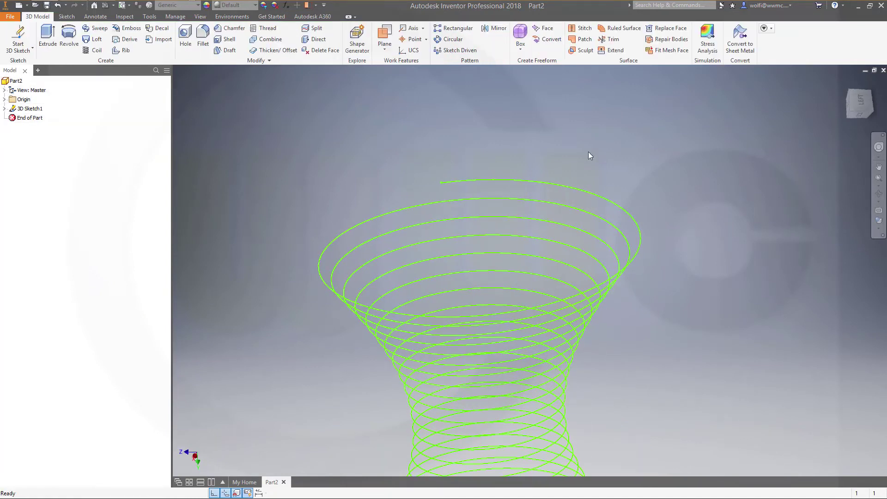
Step: Add a work plane normal to the curve at its top endpoint
left_click(384, 37)
left_click(440, 184)
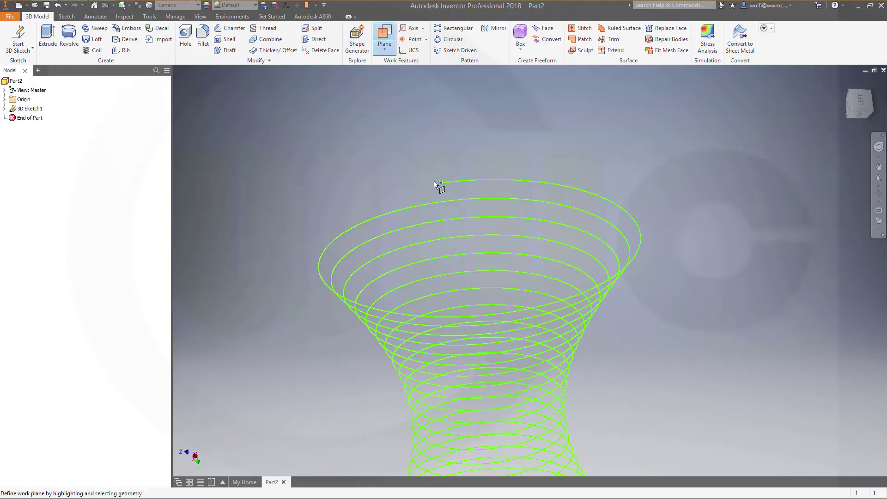
left_click(448, 184)
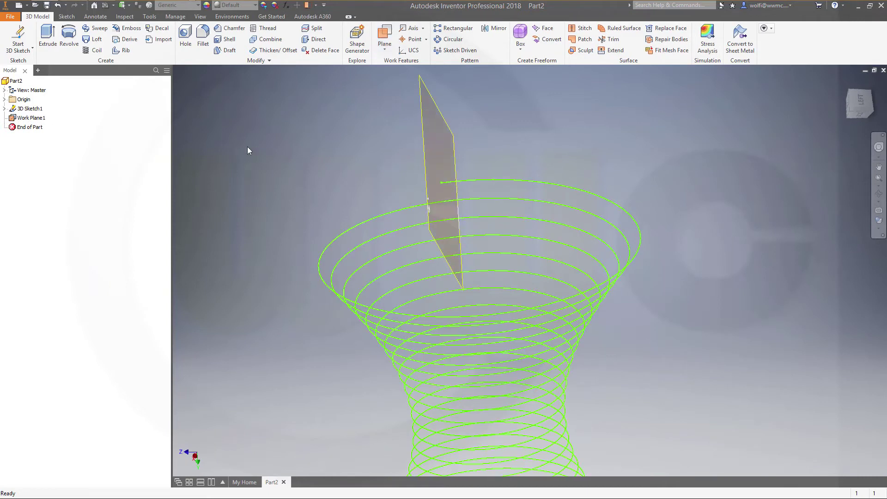
Step: Sketch a 1,5 radius circle on Work Plane1 centred on the projected curve end
left_click(18, 48)
left_click(35, 66)
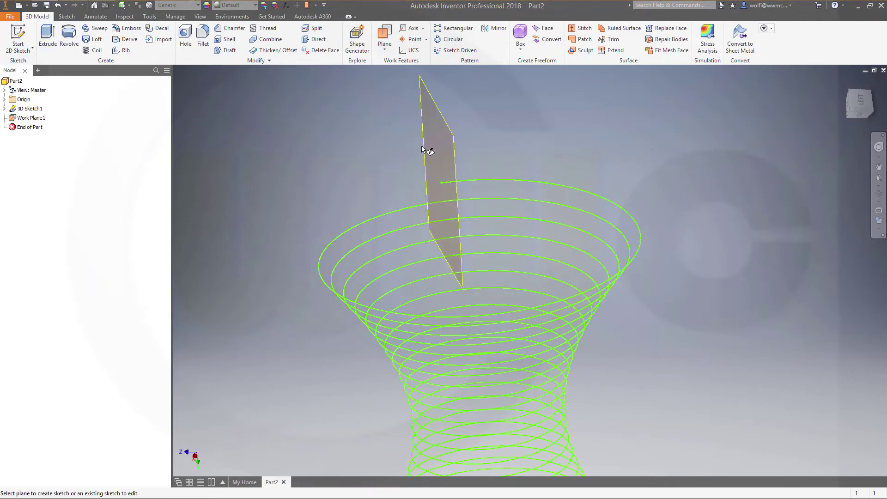
left_click(452, 143)
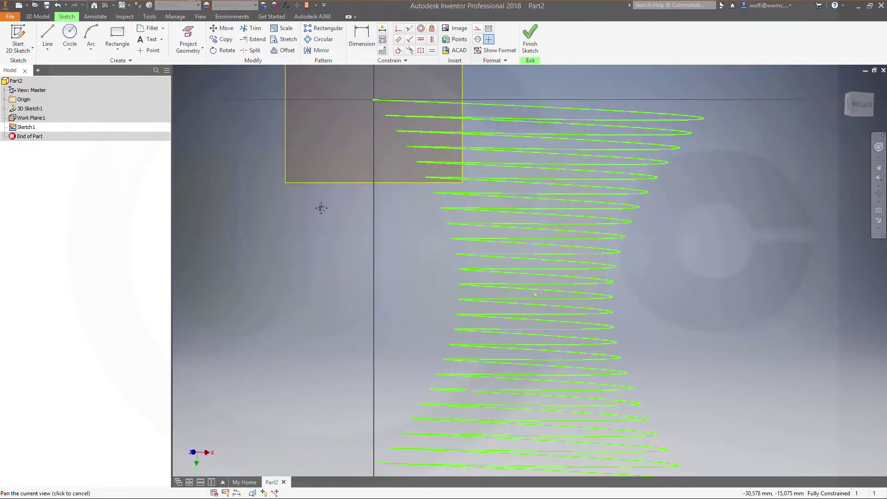
left_click(188, 40)
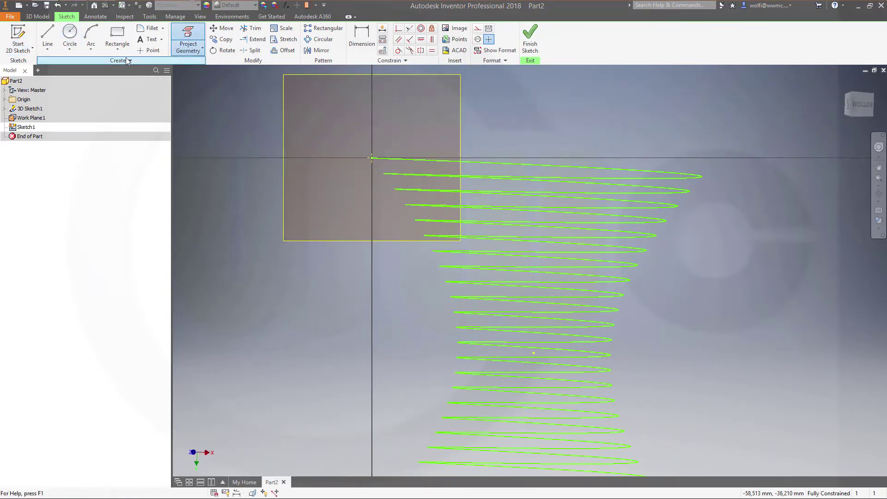
left_click(70, 36)
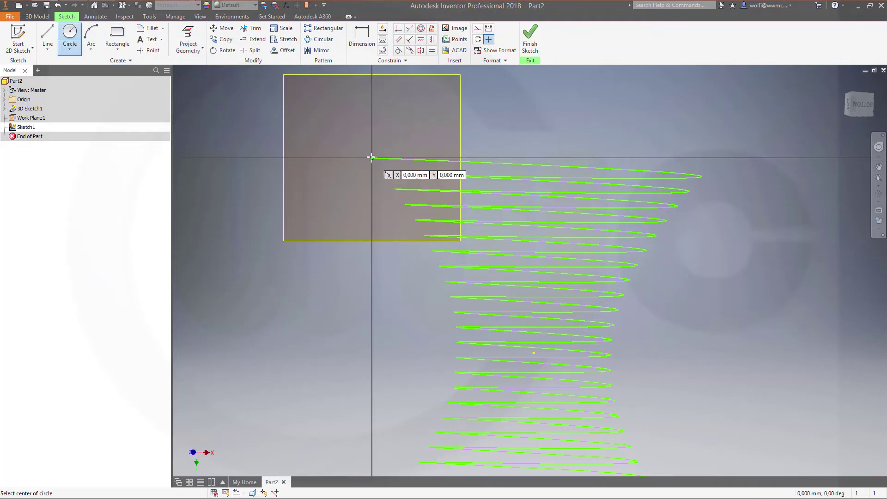
left_click(373, 158)
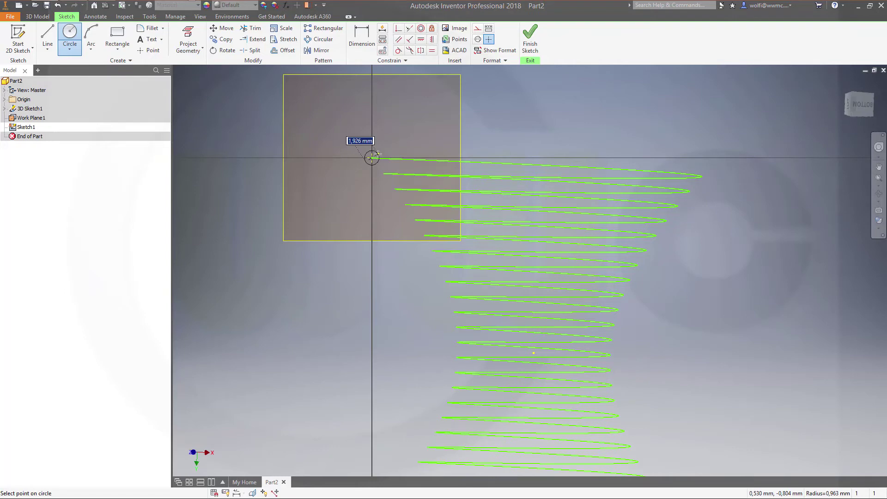
type("1,5")
key("Return")
left_click(530, 38)
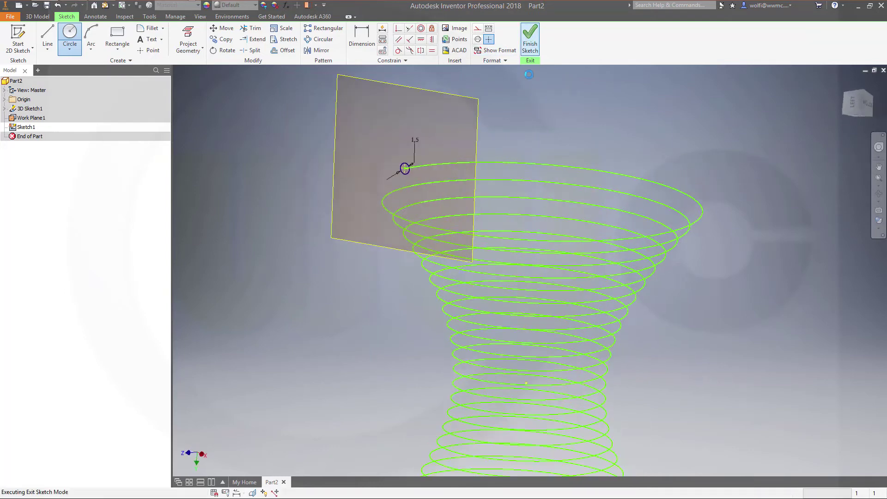
Step: Hide Work Plane1 and sweep the 1.5 mm circle along the helix path
right_click(453, 132)
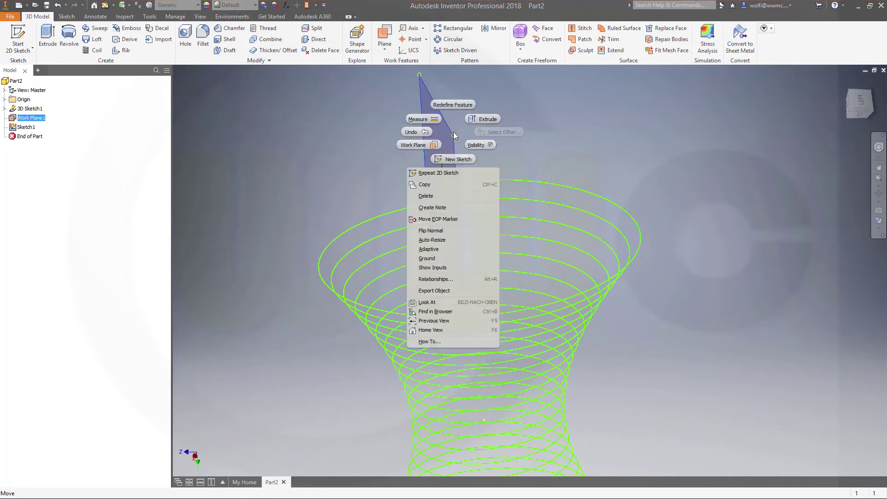
left_click(550, 137)
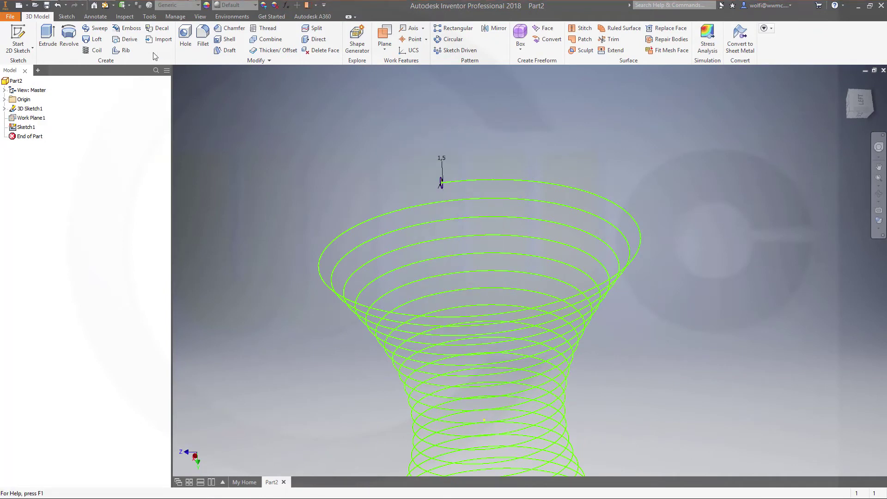
left_click(97, 28)
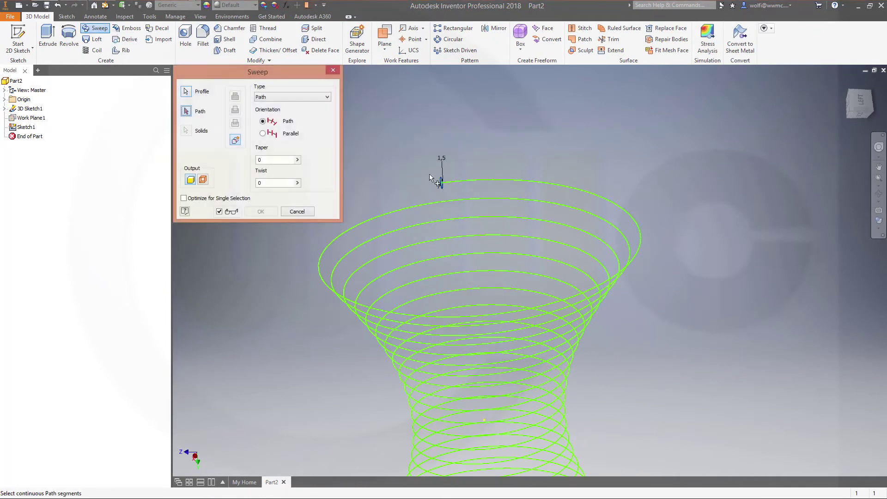
middle_click_drag(476, 153, 452, 134, "shift")
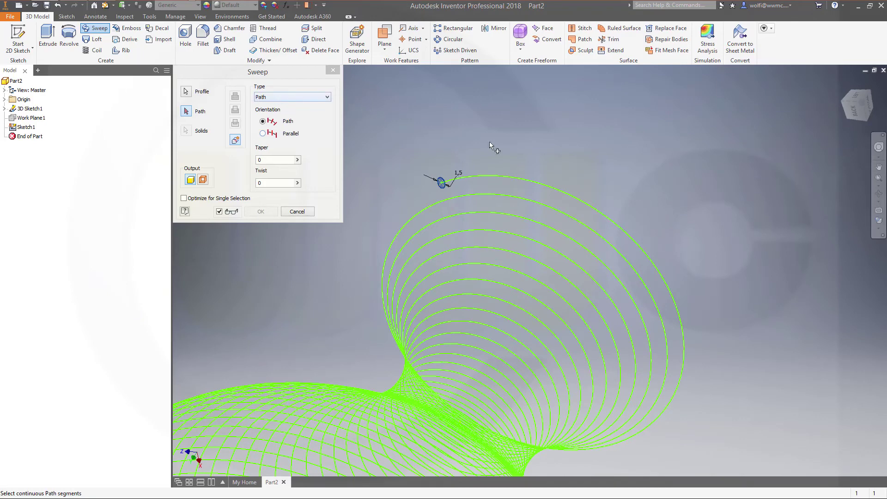
left_click(489, 176)
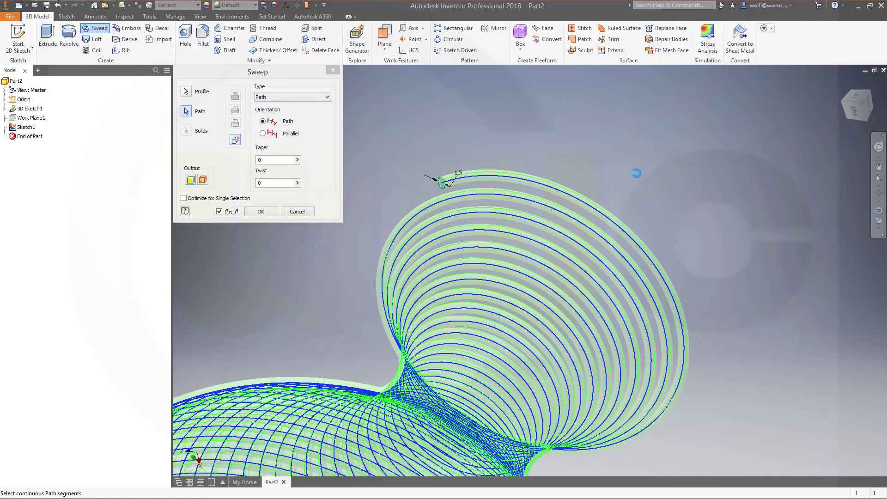
left_click(266, 210)
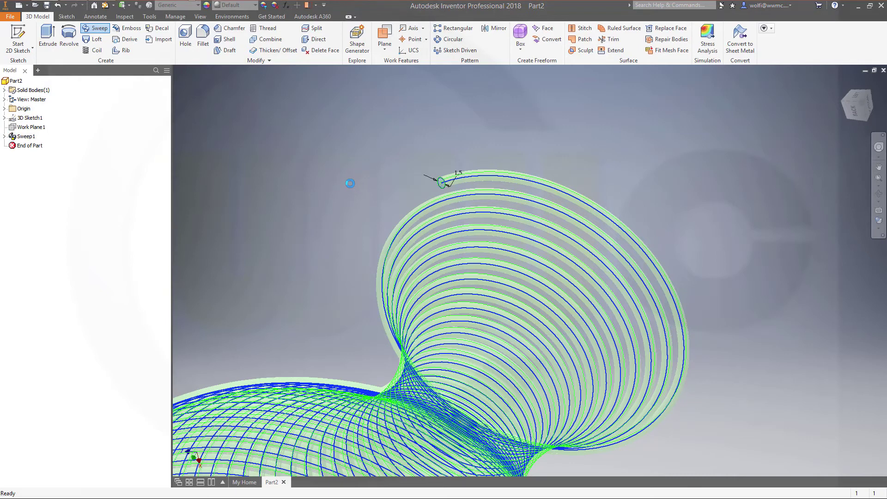
middle_click_drag(329, 222, 502, 147)
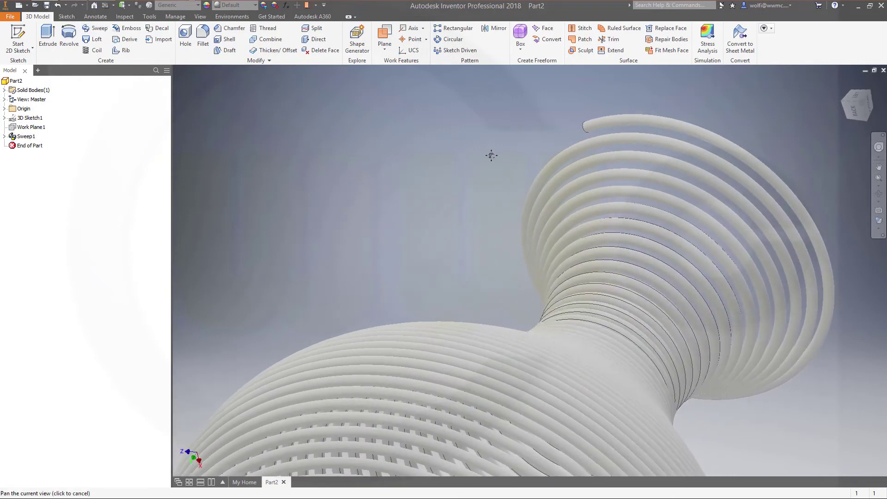
scroll(504, 208, "up", 6)
scroll(514, 238, "down", 5)
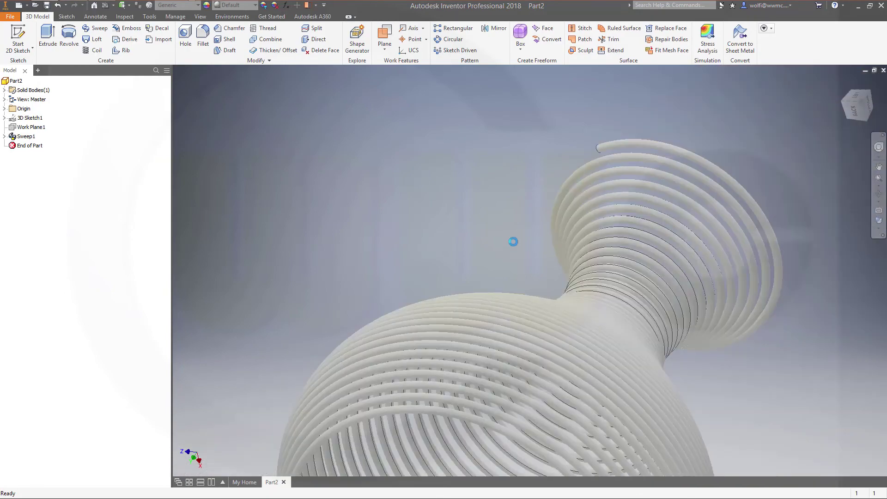
scroll(509, 240, "down", 2)
middle_click_drag(482, 238, 490, 261, "shift")
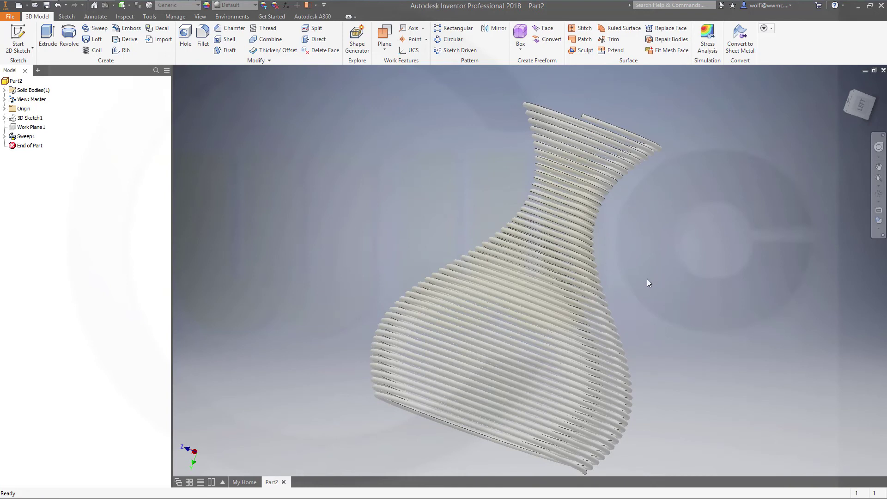